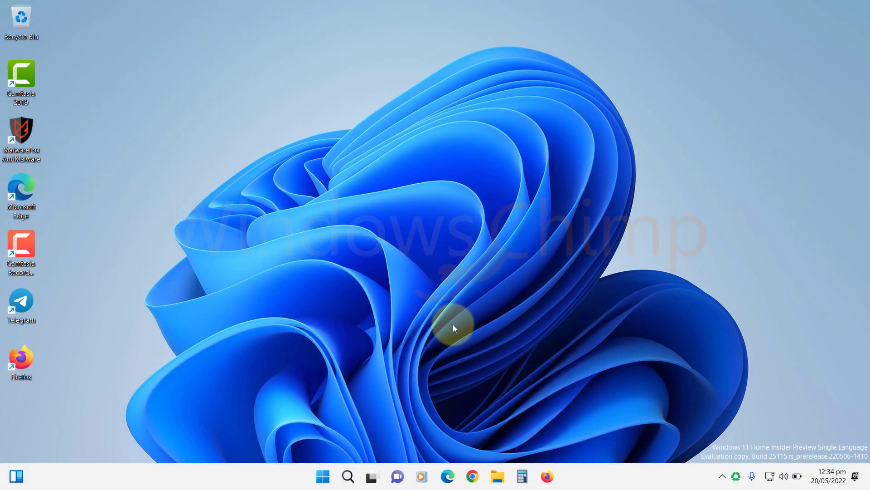
- Launch Settings from the Start menu and go to the Apps category
click(324, 476)
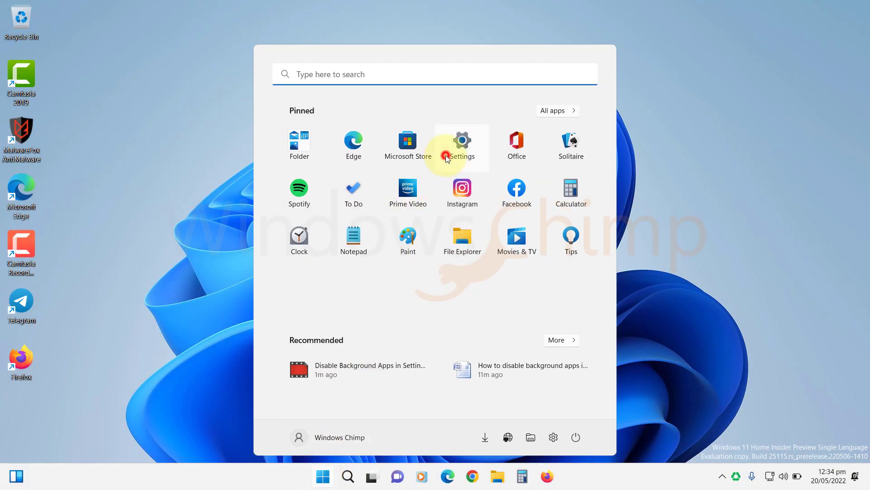
click(462, 148)
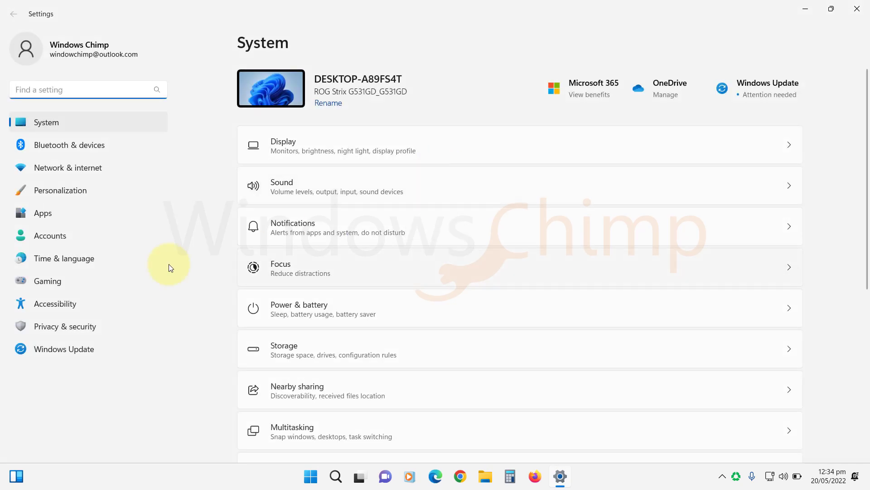
click(52, 213)
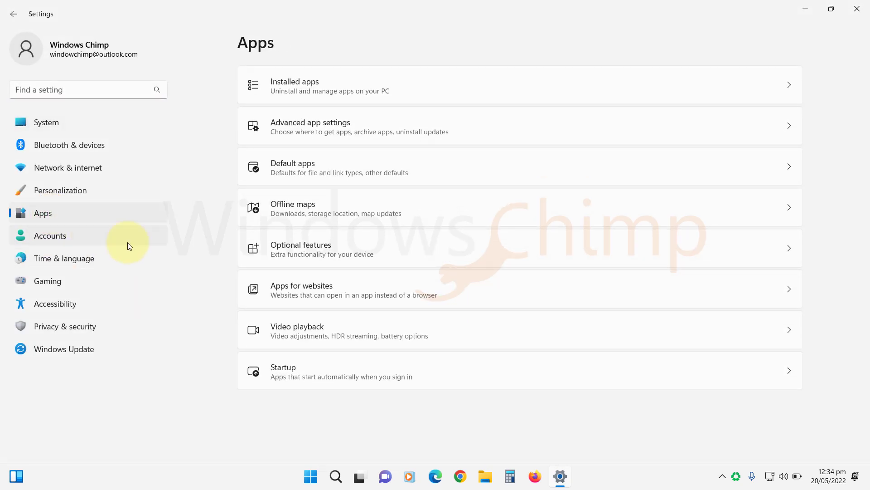
- Open Installed apps and view the more-options menus for 3D Viewer and Adobe AIR
click(346, 80)
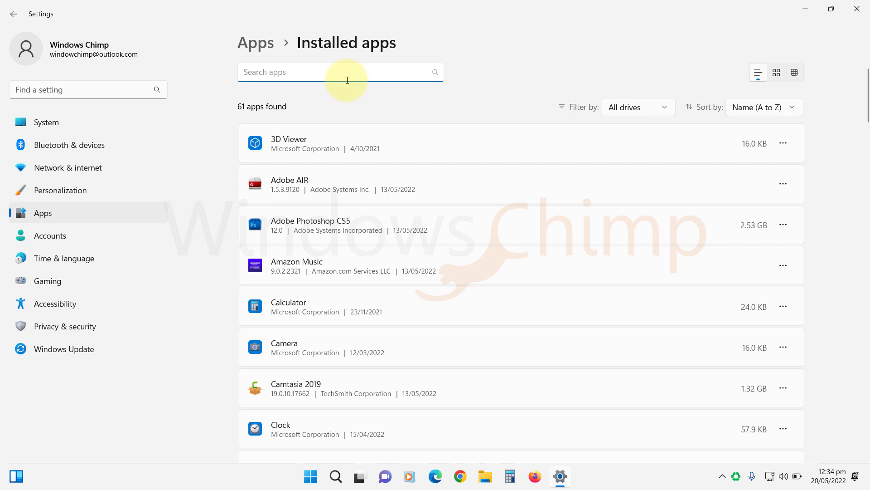
click(782, 143)
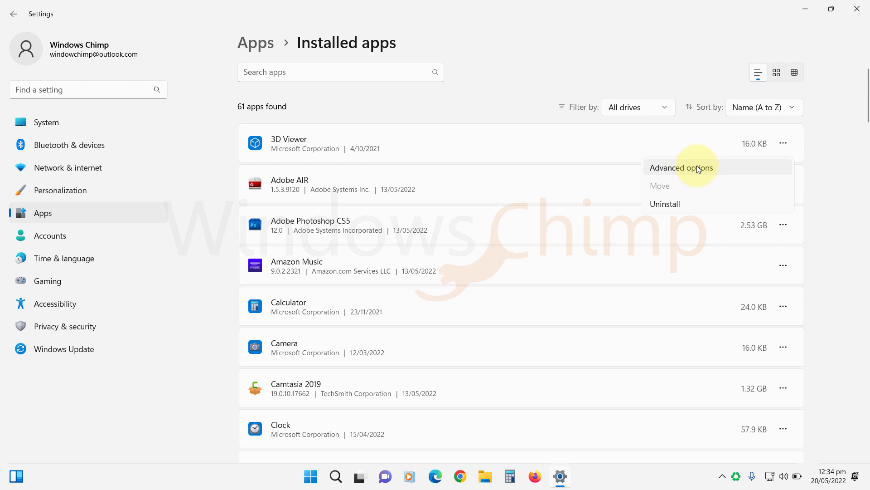
click(782, 184)
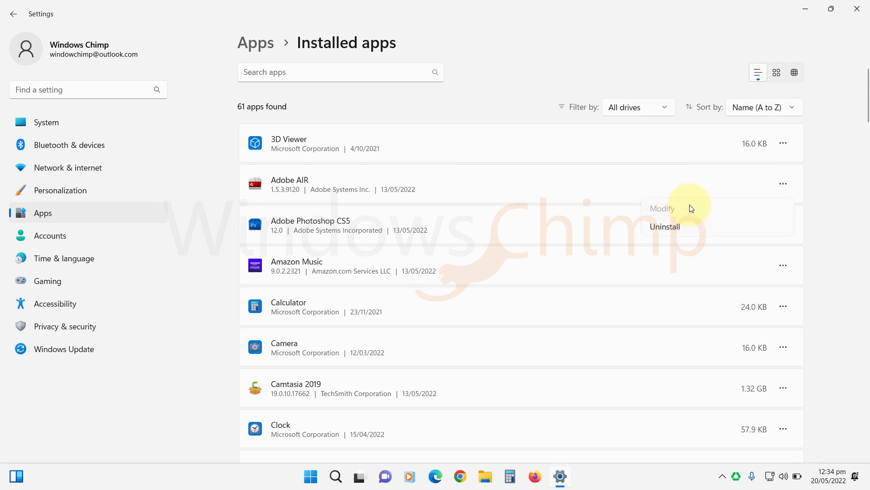
- Set 3D Viewer's background permission to Never, then return to Installed apps
click(784, 143)
click(682, 170)
scroll(370, 285, down, 3)
scroll(367, 285, down, 1)
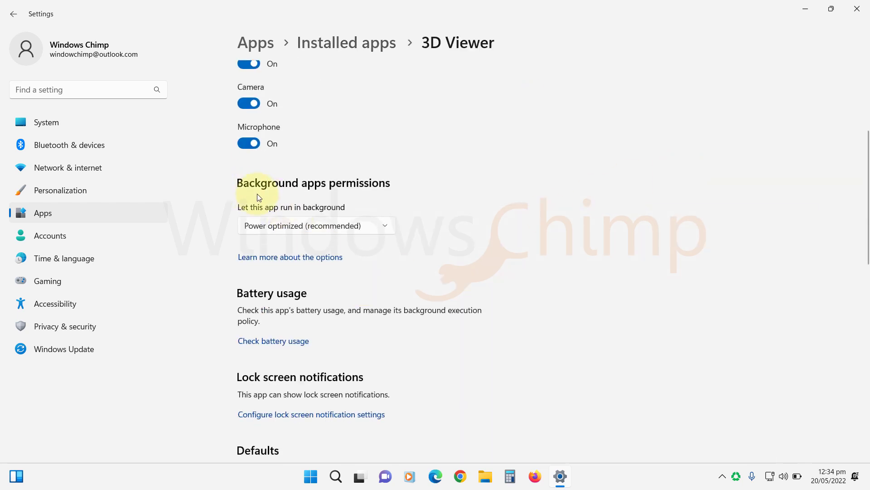
click(364, 226)
click(279, 248)
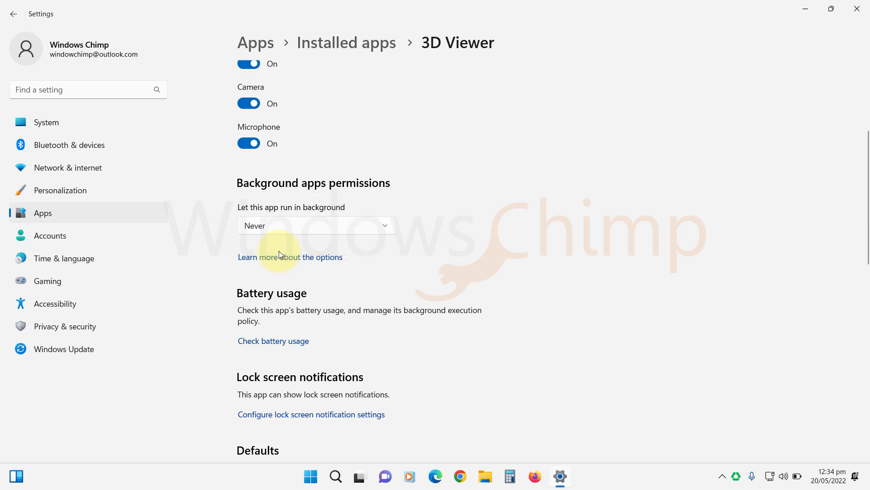
click(349, 50)
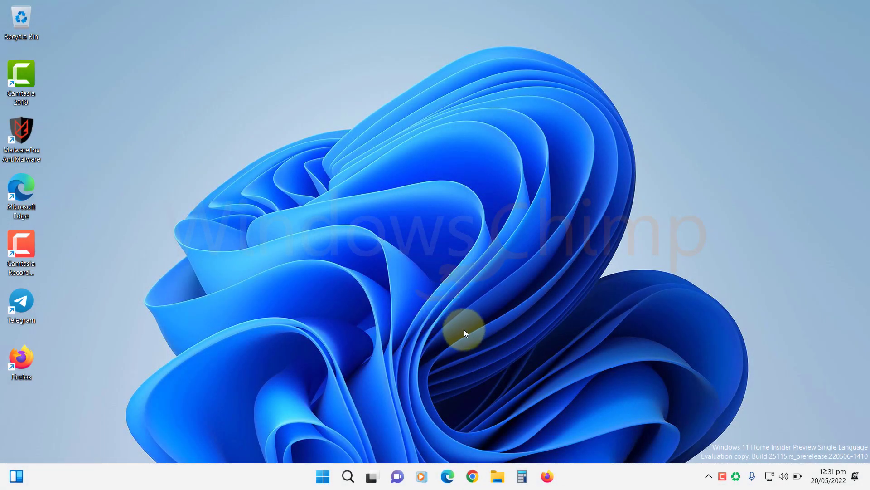
- Reopen Settings from the Start menu and go to Power & battery
click(323, 477)
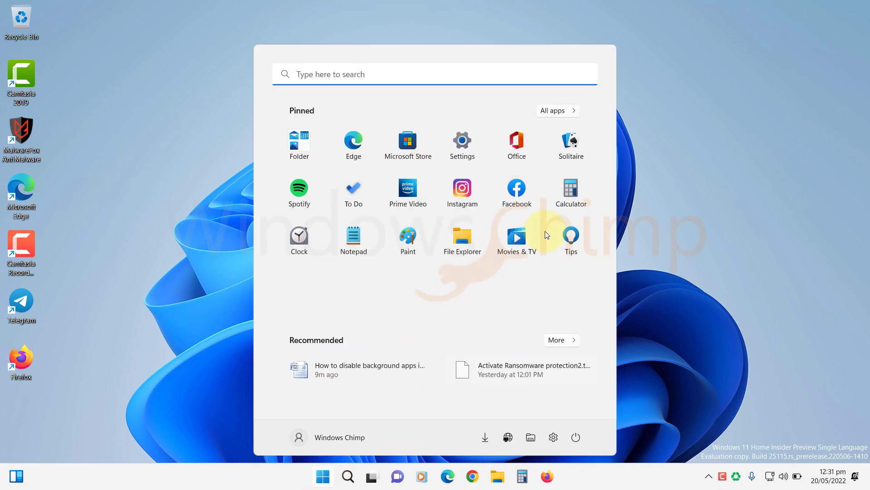
click(469, 144)
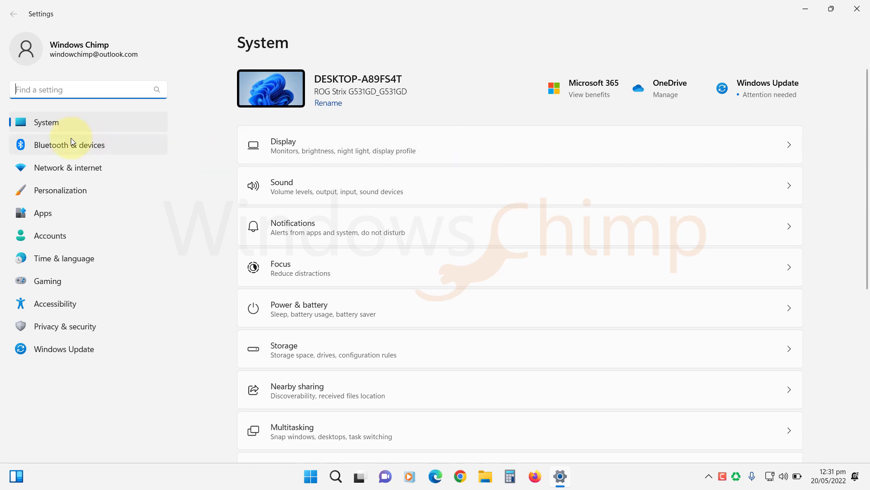
scroll(383, 328, down, 3)
scroll(384, 328, down, 3)
scroll(385, 328, up, 3)
click(329, 187)
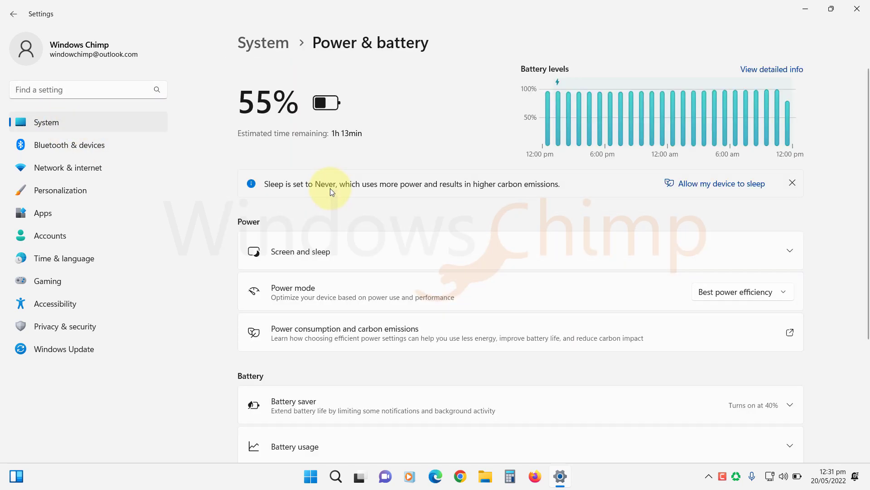
scroll(505, 235, down, 3)
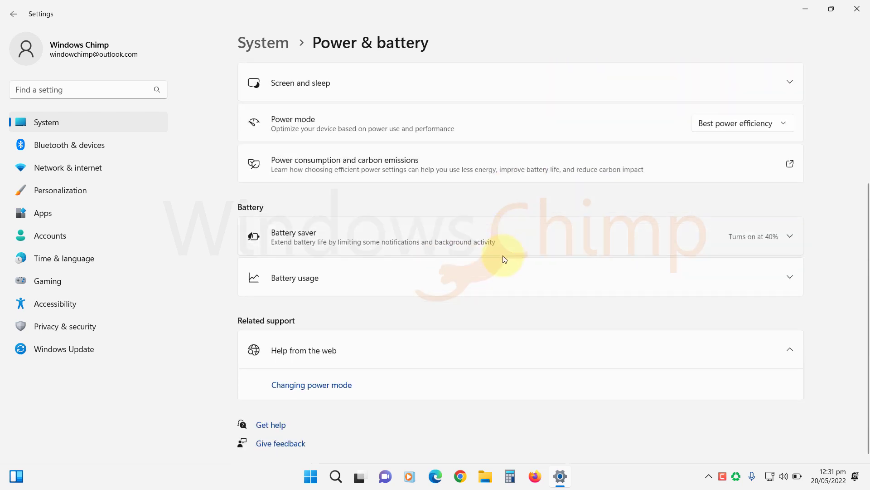
- Expand battery usage per app and sort the list by background usage
click(508, 278)
scroll(619, 323, down, 5)
scroll(620, 326, down, 2)
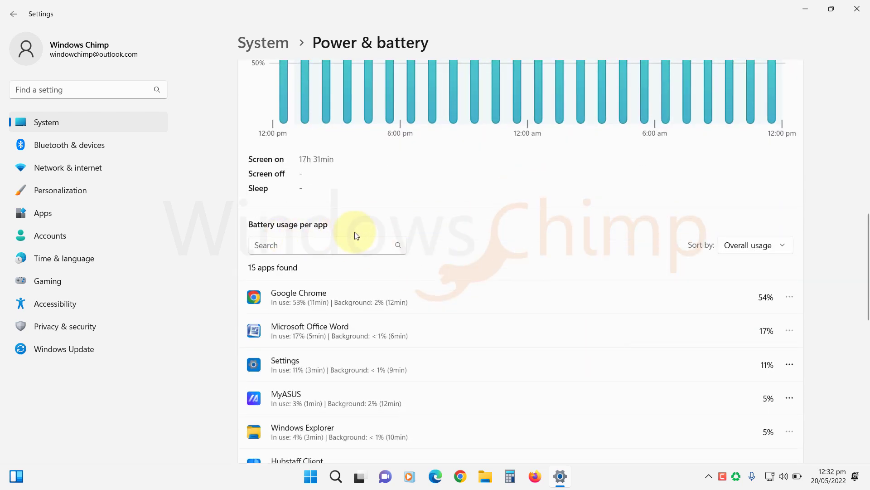
click(745, 247)
click(748, 283)
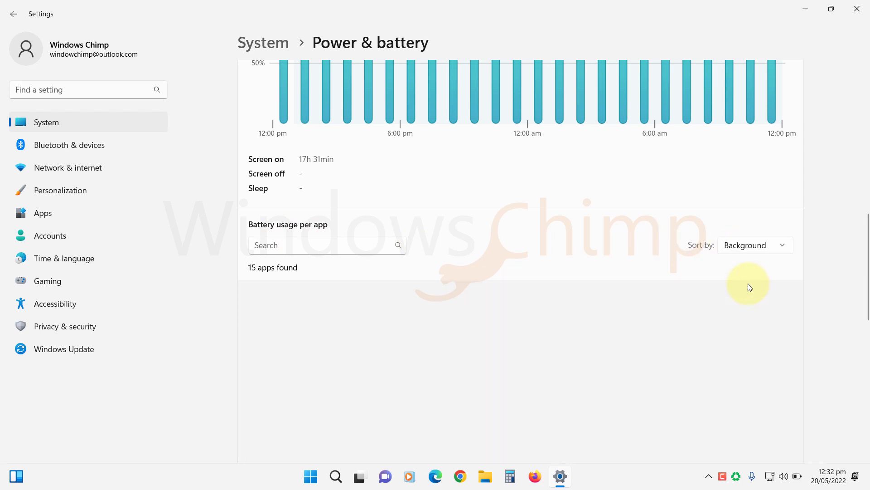
scroll(658, 298, down, 2)
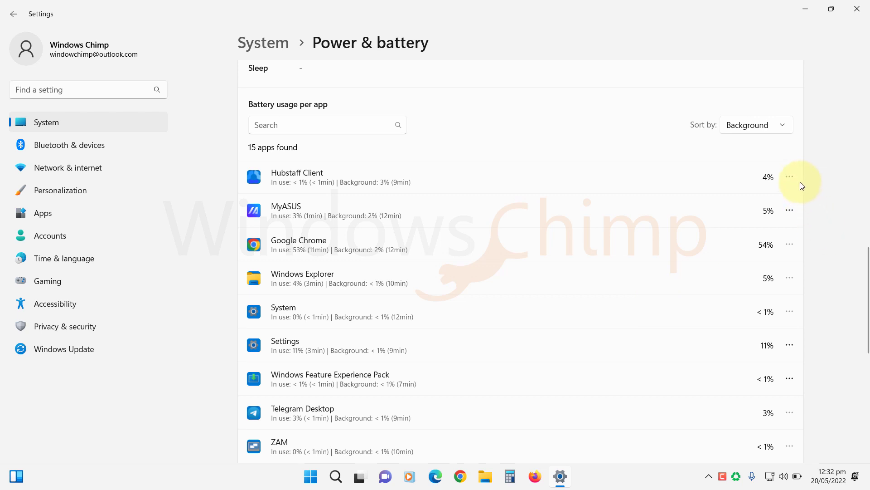
- Check app options for Hubstaff Client and Settings, then open MyASUS background activity management
click(789, 209)
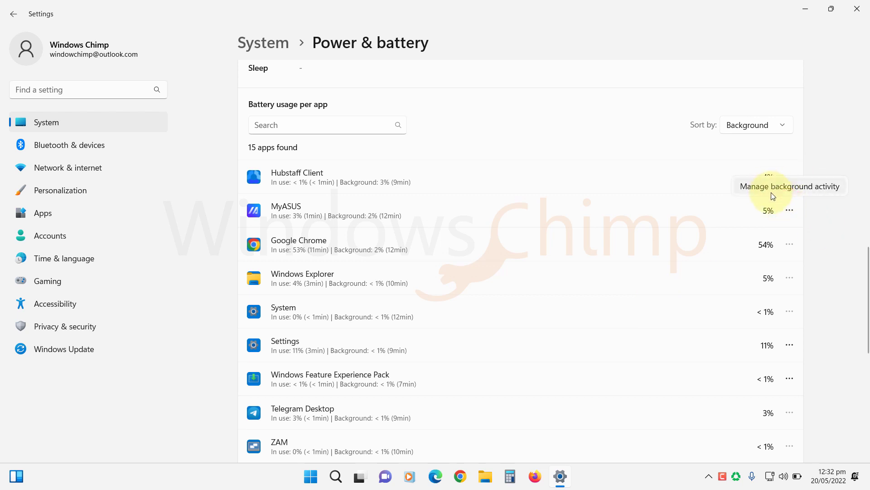
click(822, 211)
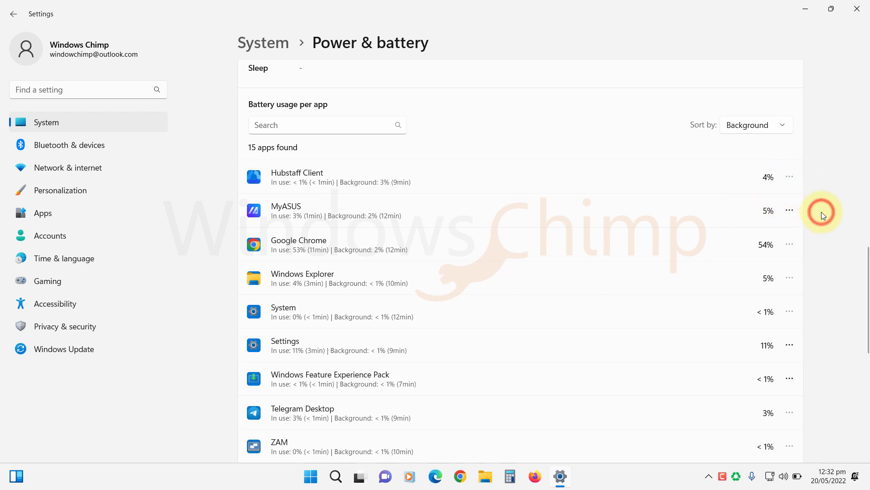
click(790, 243)
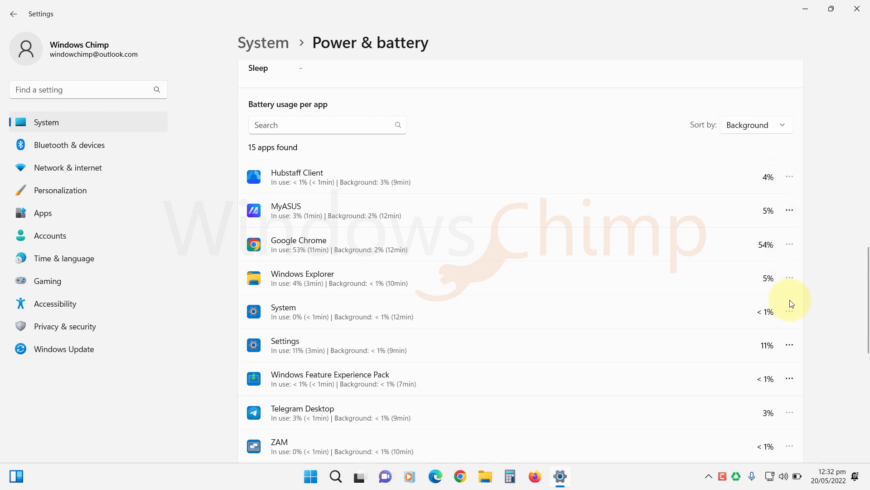
click(791, 346)
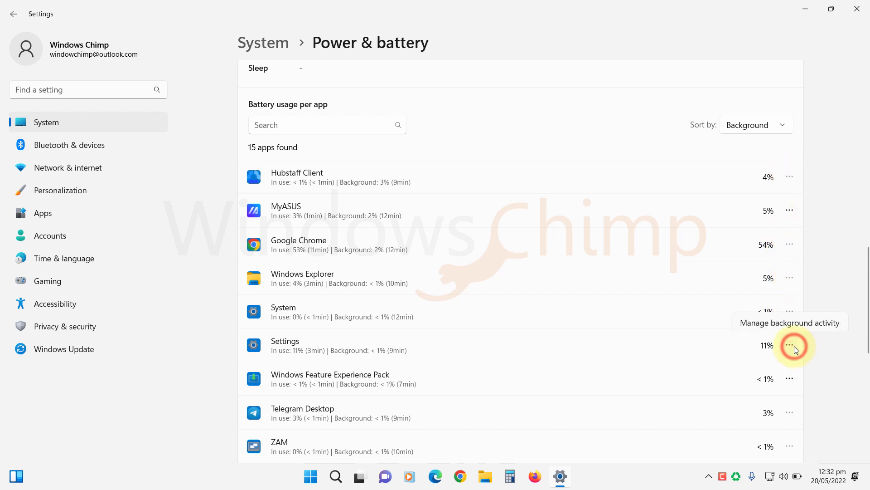
click(819, 354)
click(790, 211)
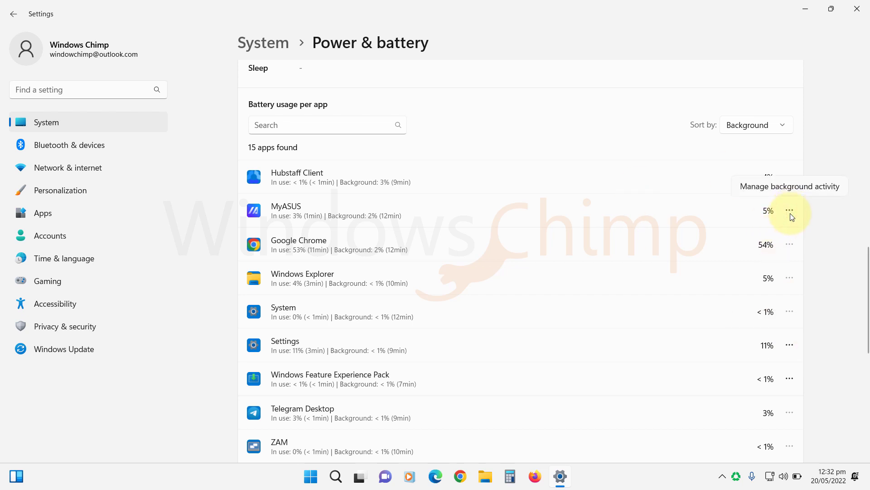
- Set MyASUS 'Let this app run in background' to Never and go back
click(762, 185)
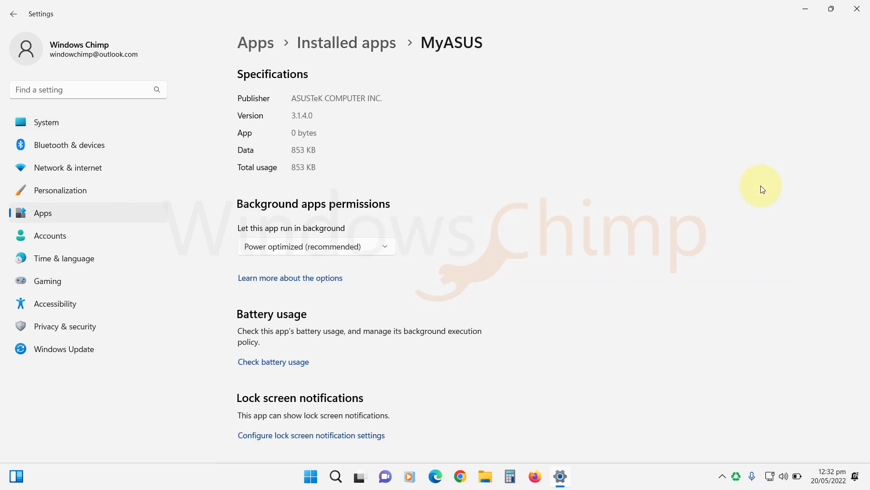
click(326, 250)
click(286, 269)
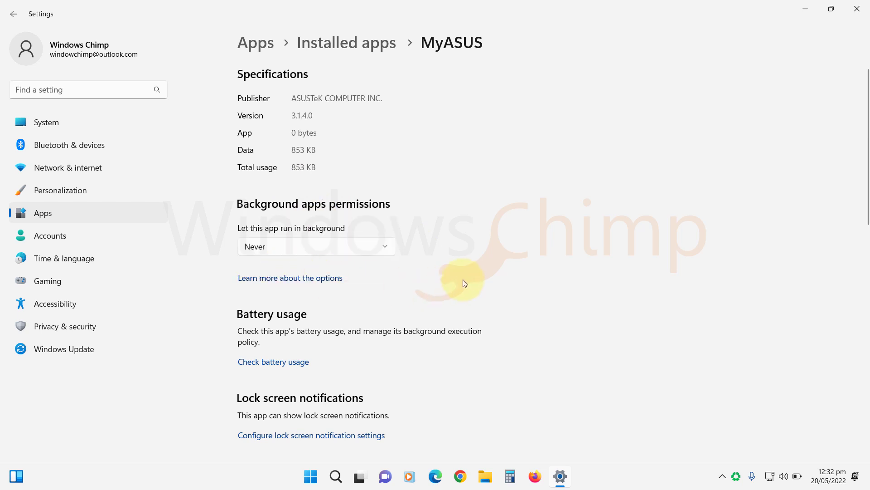
click(16, 14)
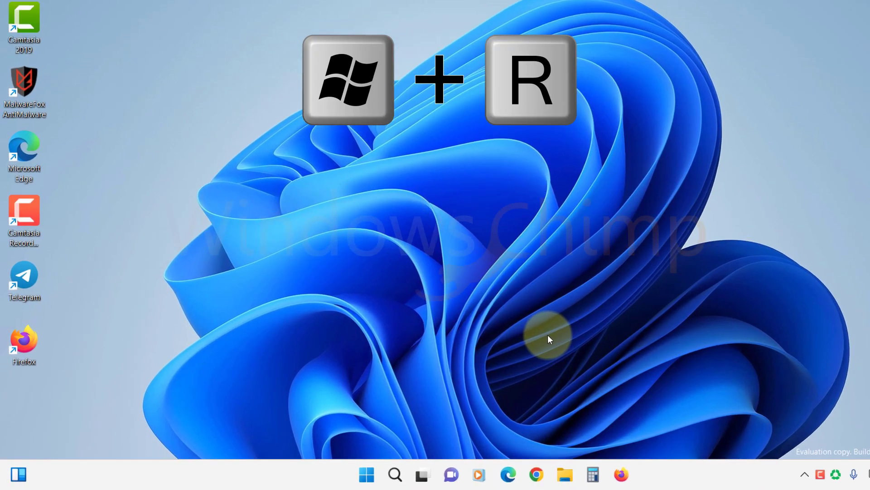
- Launch gpedit.msc from the Run box
key(super+r)
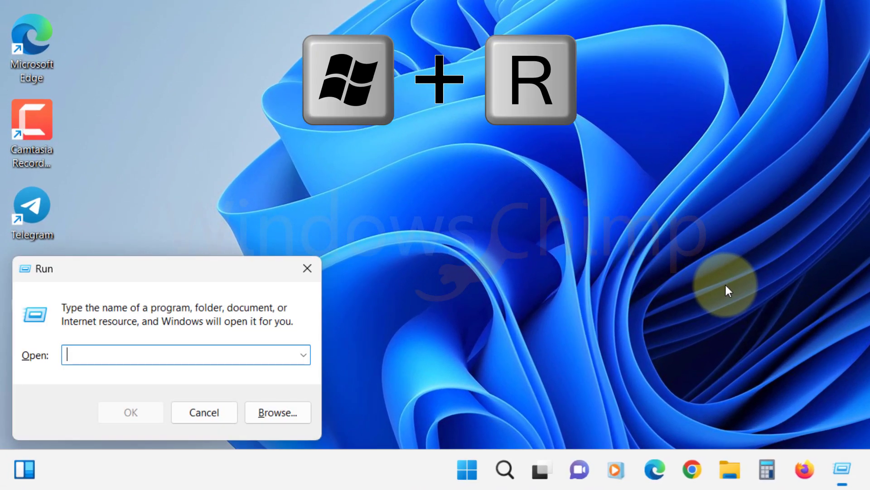
text(gpedit.msc)
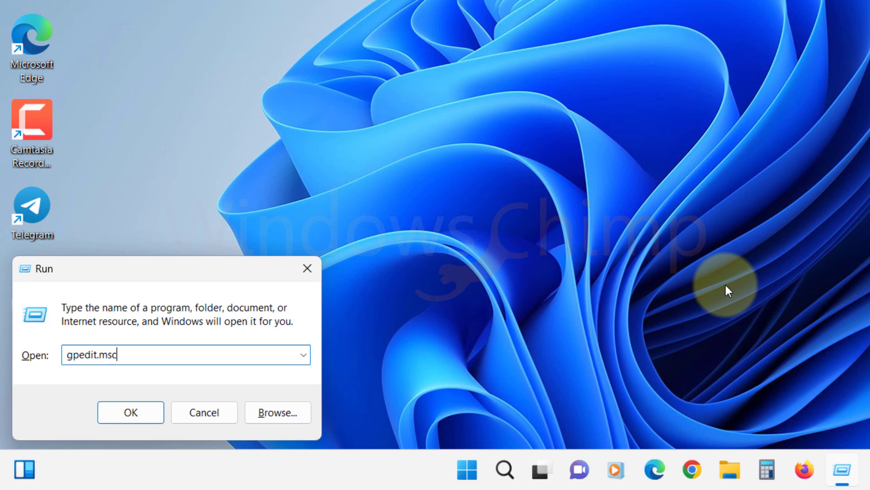
key(Return)
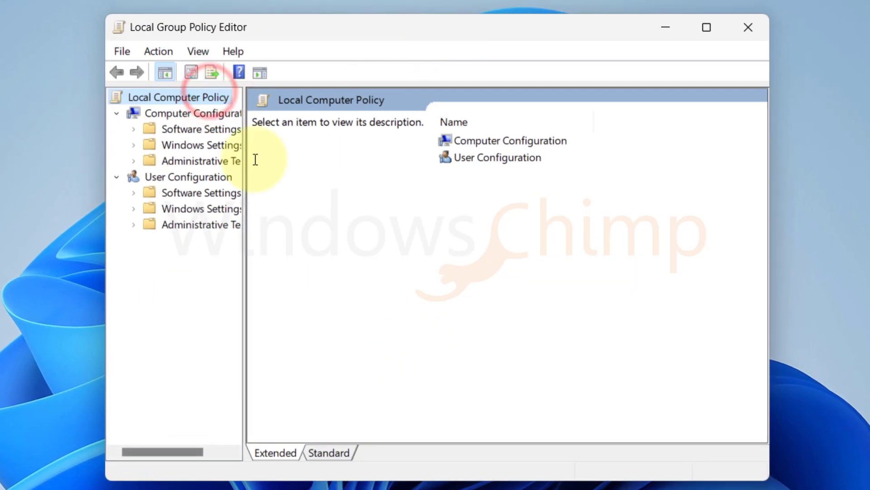
- Widen the tree and browse Computer Configuration > Administrative Templates > Windows Components > App Privacy
drag(252, 159, 300, 161)
click(197, 114)
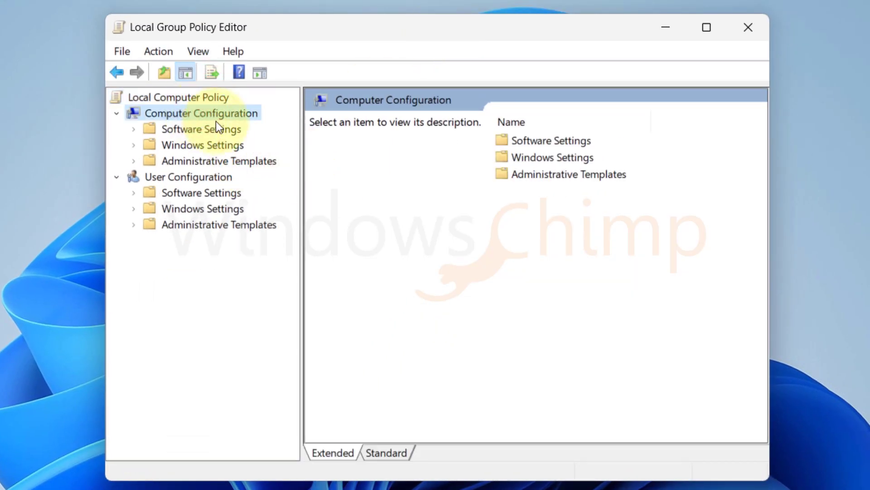
click(199, 161)
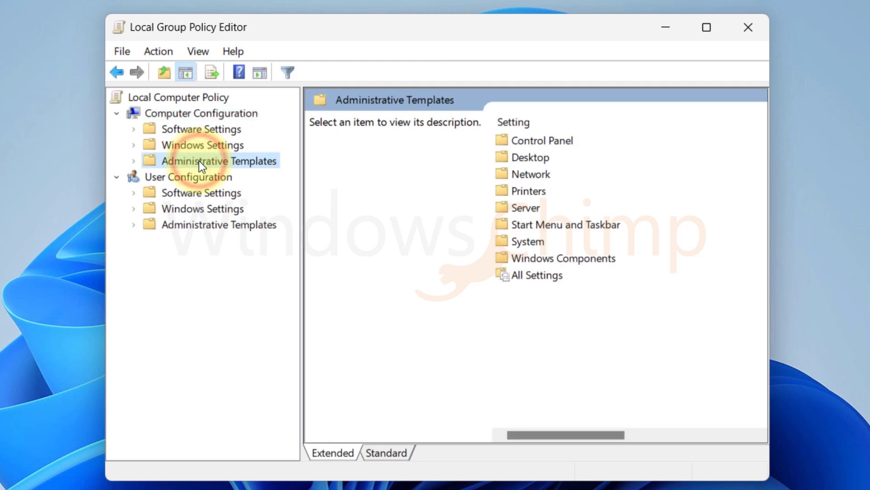
click(135, 161)
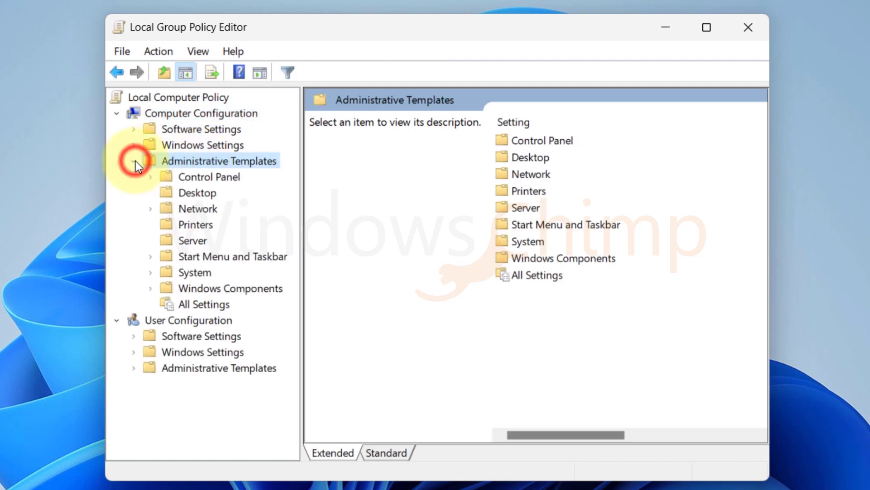
click(204, 287)
click(151, 288)
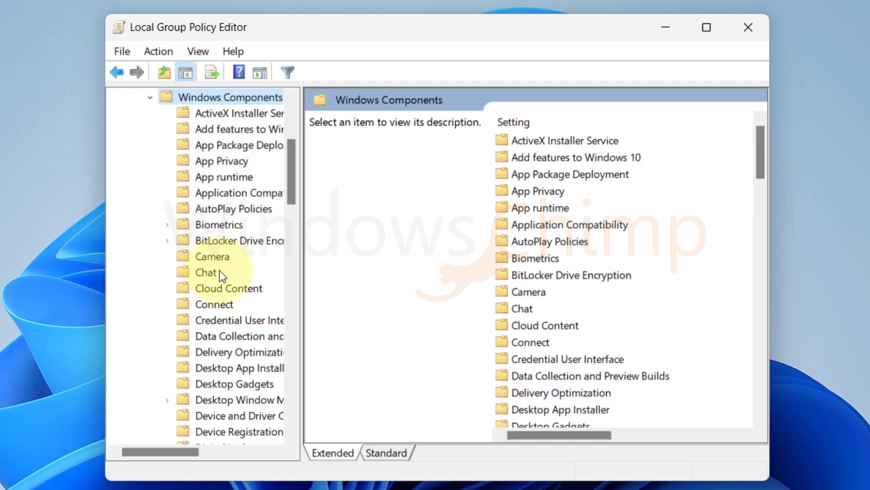
click(221, 164)
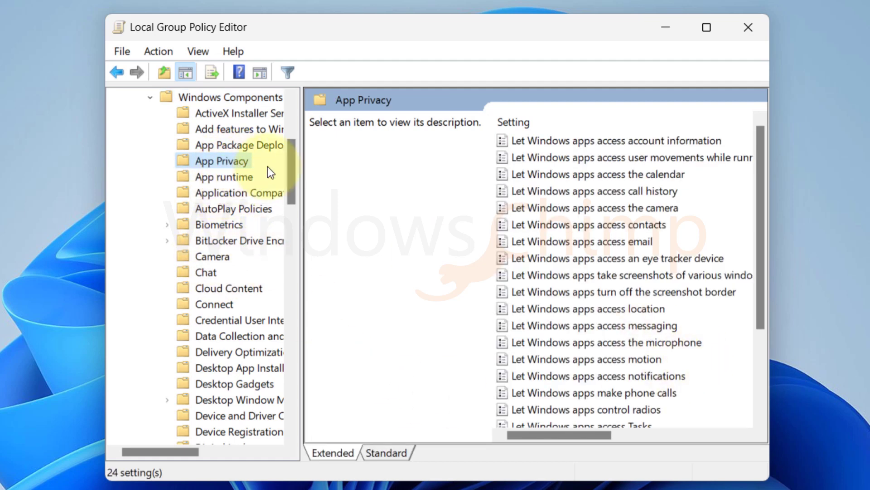
- Open the 'Let Windows apps run in the background' policy window and reposition it
click(616, 259)
scroll(576, 347, down, 3)
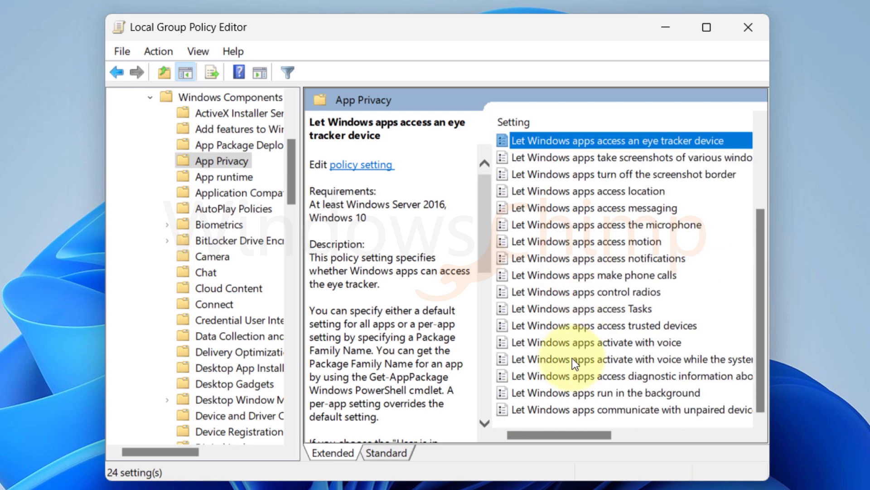
click(574, 391)
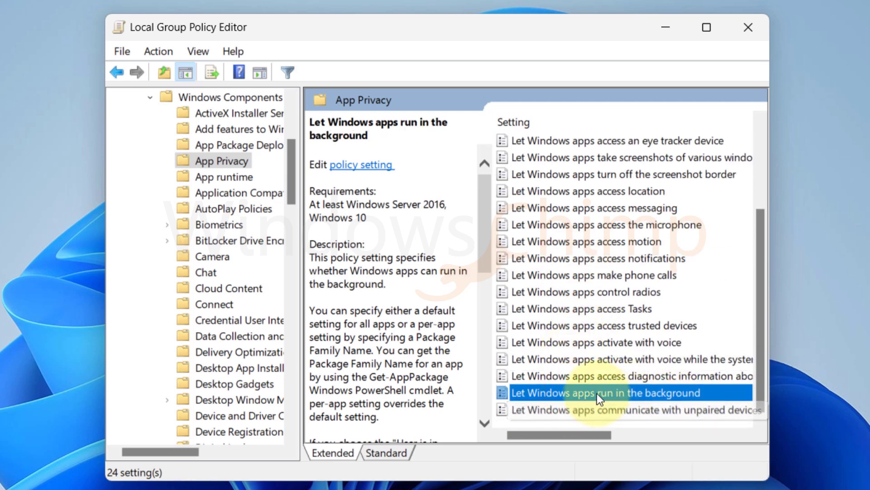
double_click(657, 394)
drag(381, 41, 218, 13)
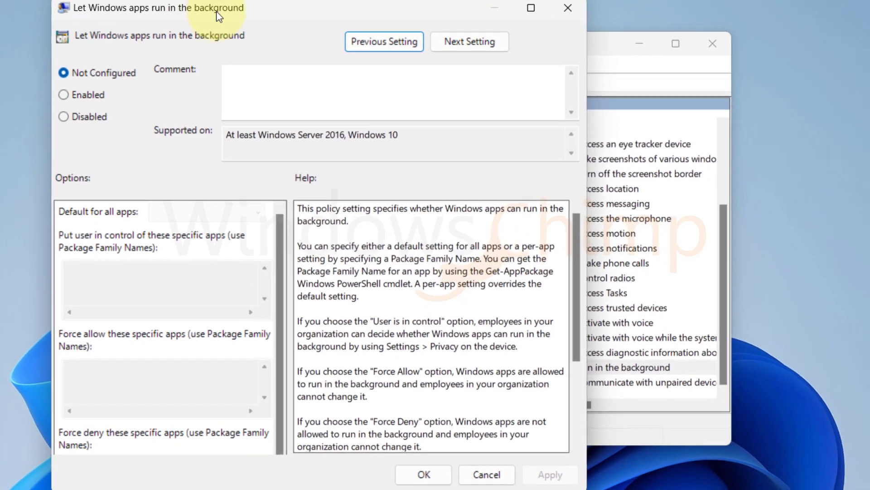
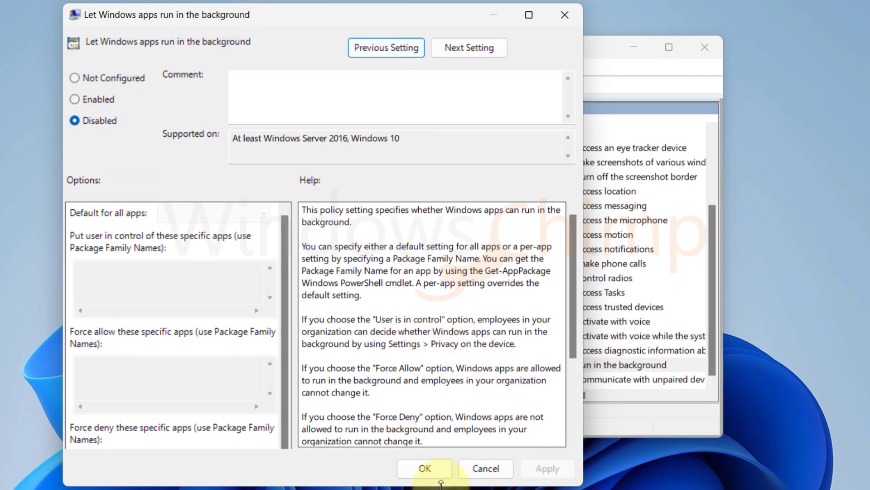
- Confirm Disabled for 'Let Windows apps run in the background' and close its settings window
click(425, 468)
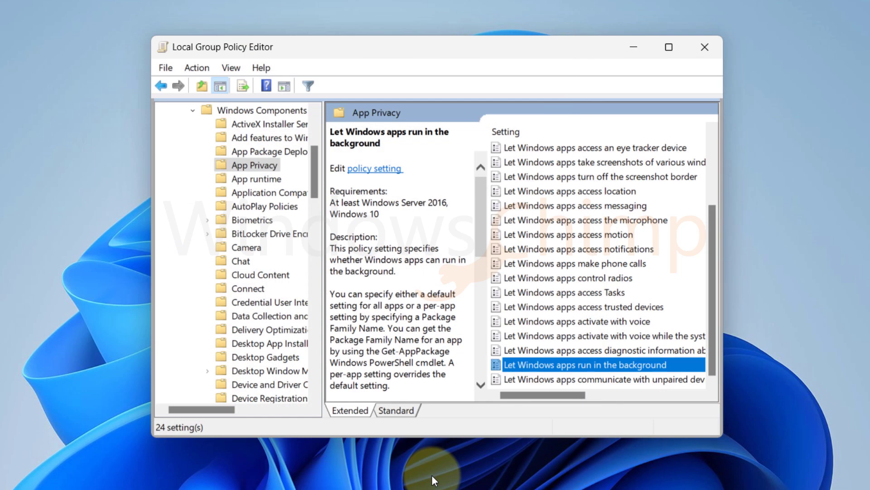
click(499, 482)
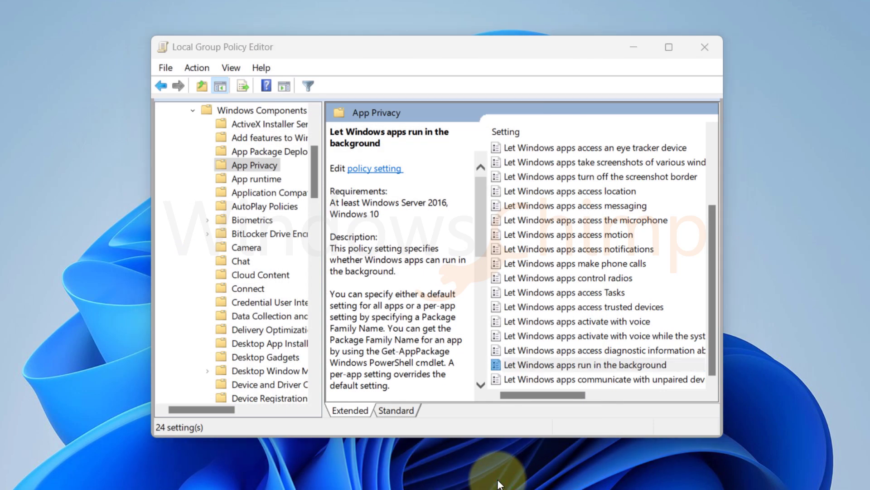